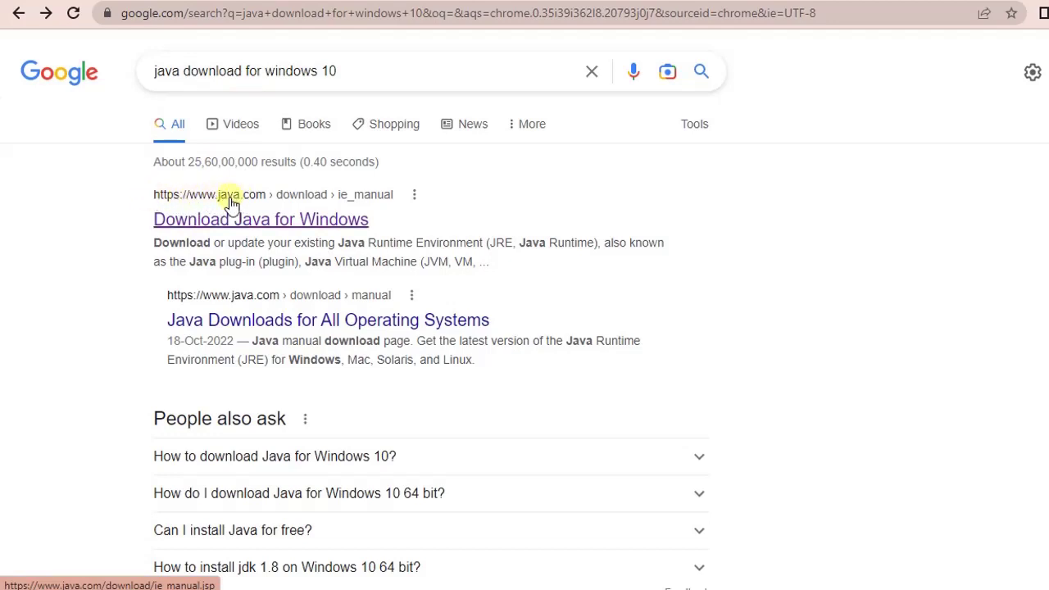
- Download JavaSetup8u361.exe from java.com's Download Java for Windows page
{"action": "left_click", "coordinate": [299, 218]}
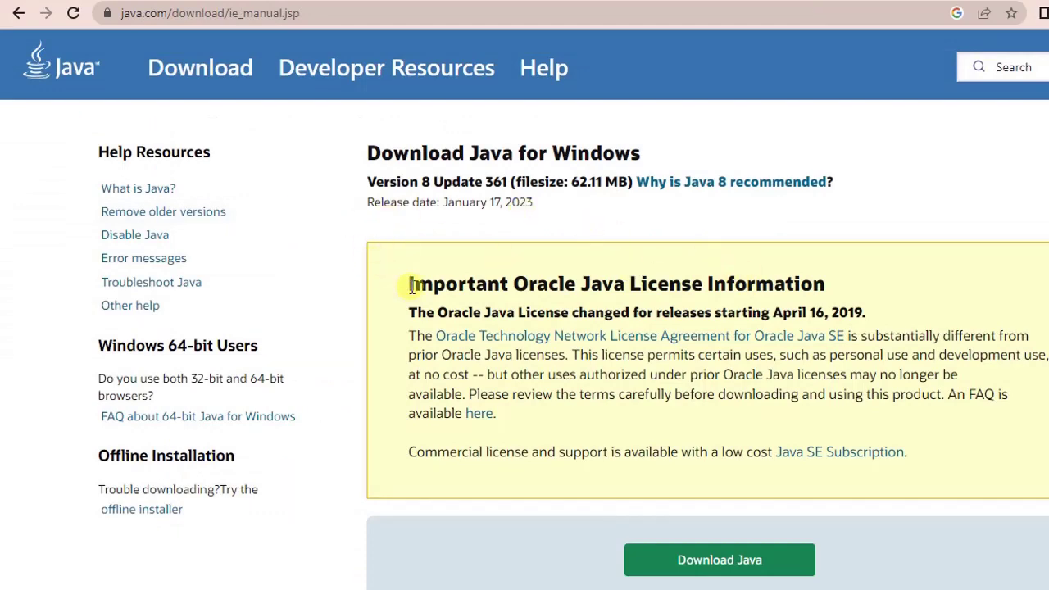
{"action": "scroll", "coordinate": [411, 284], "scroll_direction": "down", "scroll_amount": 2}
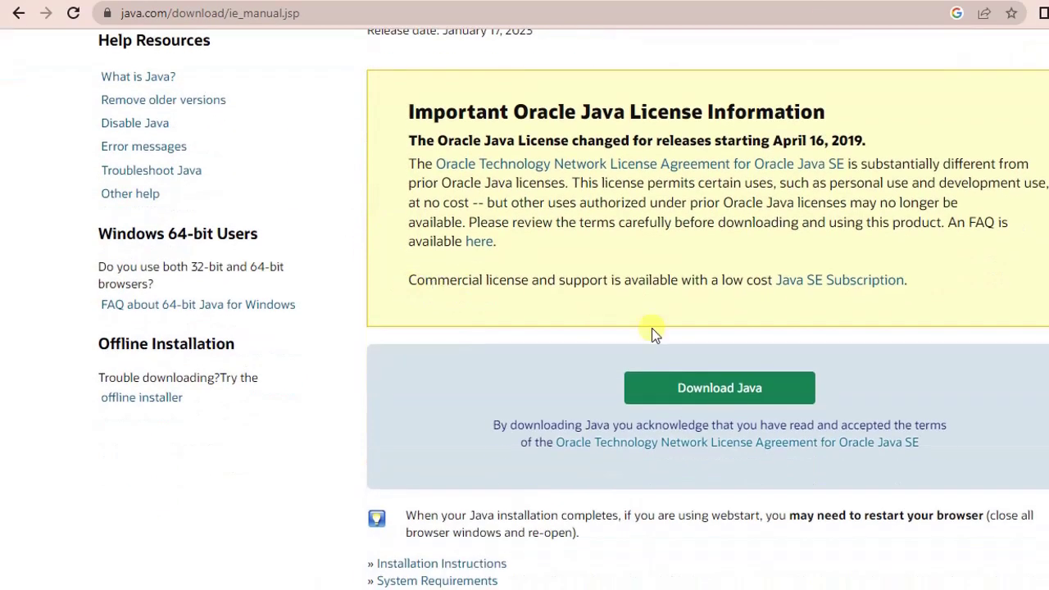
{"action": "left_click", "coordinate": [709, 392]}
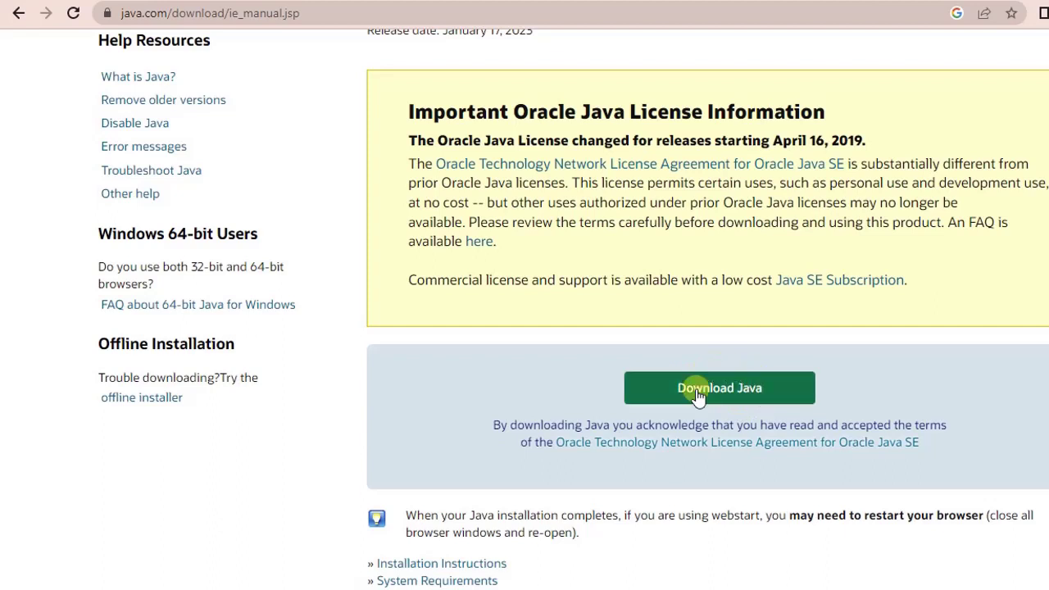
{"action": "left_click", "coordinate": [715, 394]}
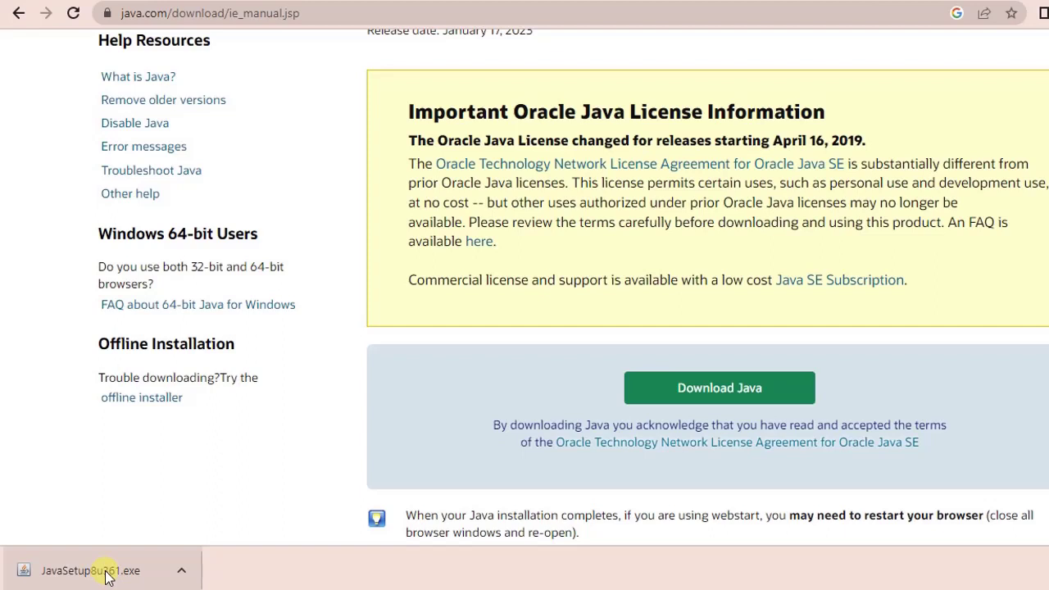
- Run JavaSetup8u361.exe from the download bar and install Java 8 Update 361
{"action": "left_click", "coordinate": [66, 573]}
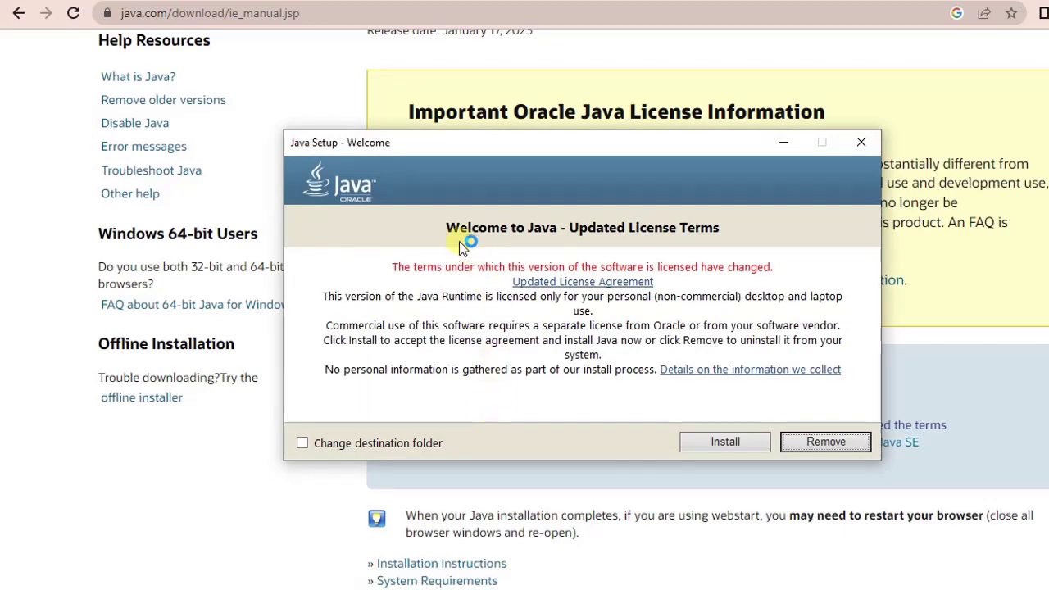
{"action": "left_click", "coordinate": [728, 441]}
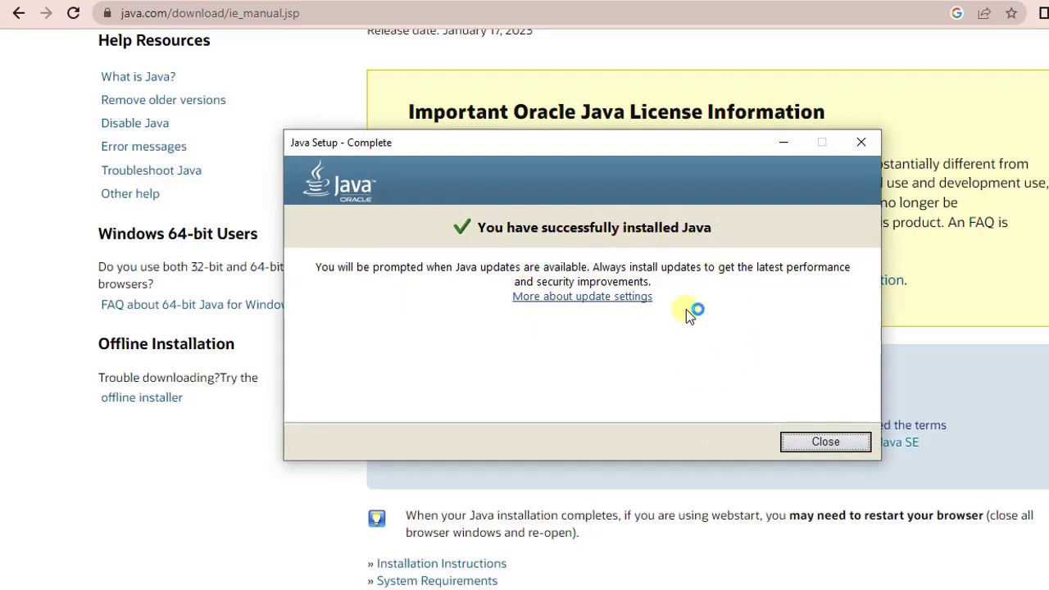
- Close the finished setup and run java -version in a new cmd window, which reports 'java' is not recognized
{"action": "left_click", "coordinate": [828, 443]}
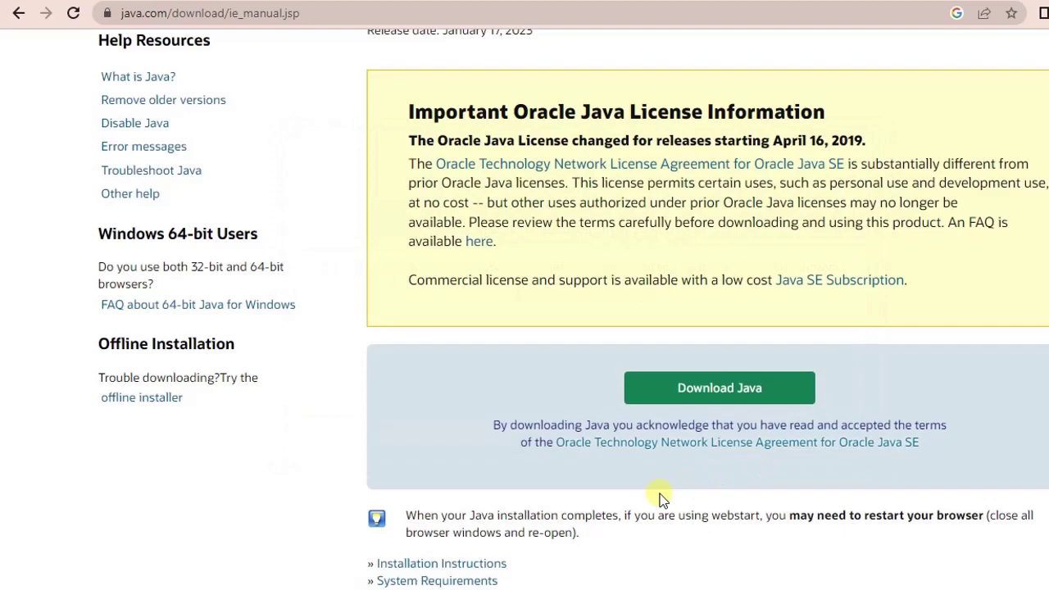
{"action": "key", "text": "super+r"}
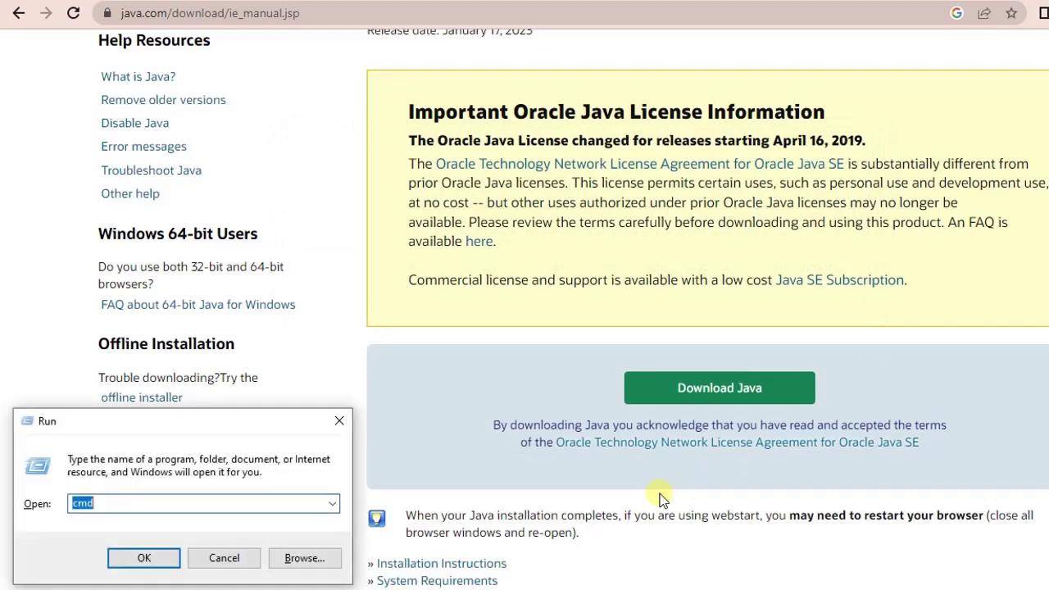
{"action": "key", "text": "Return"}
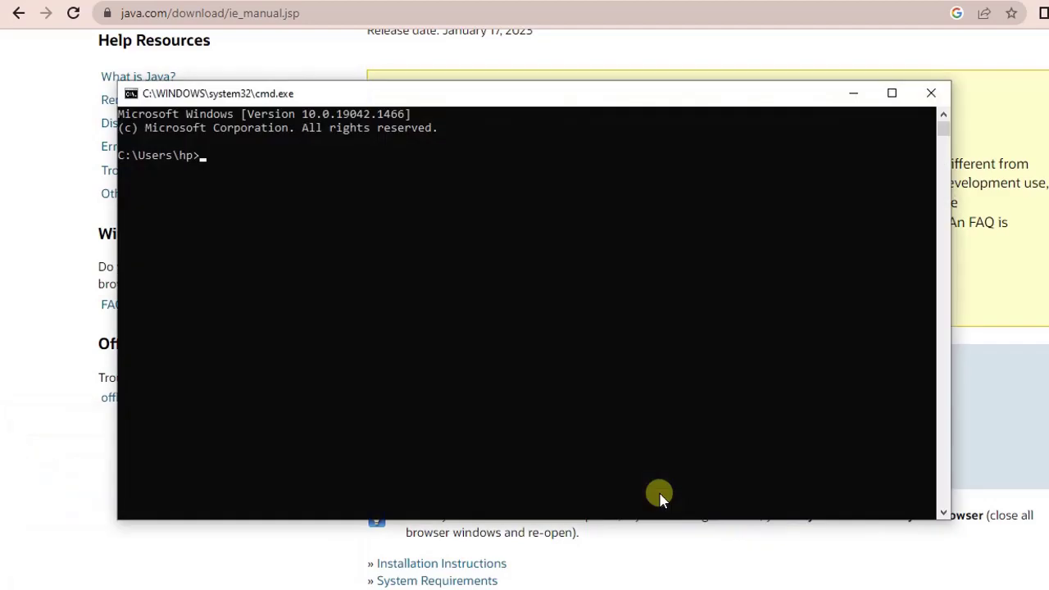
{"action": "type", "text": "java -version"}
{"action": "key", "text": "Return"}
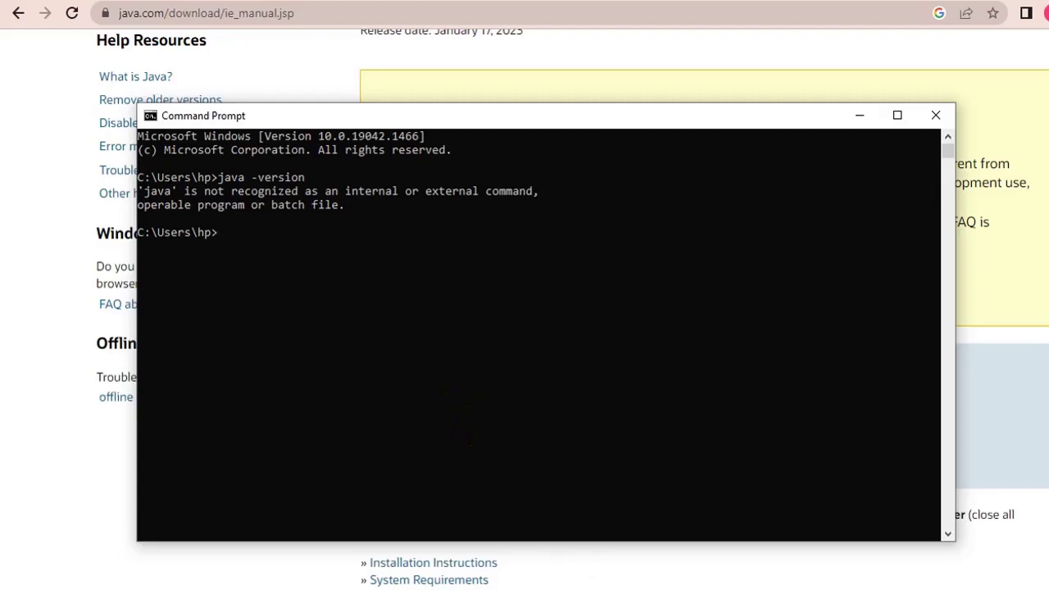
- Navigate File Explorer to the C:\Program Files (x86) folder
{"action": "left_click", "coordinate": [610, 588]}
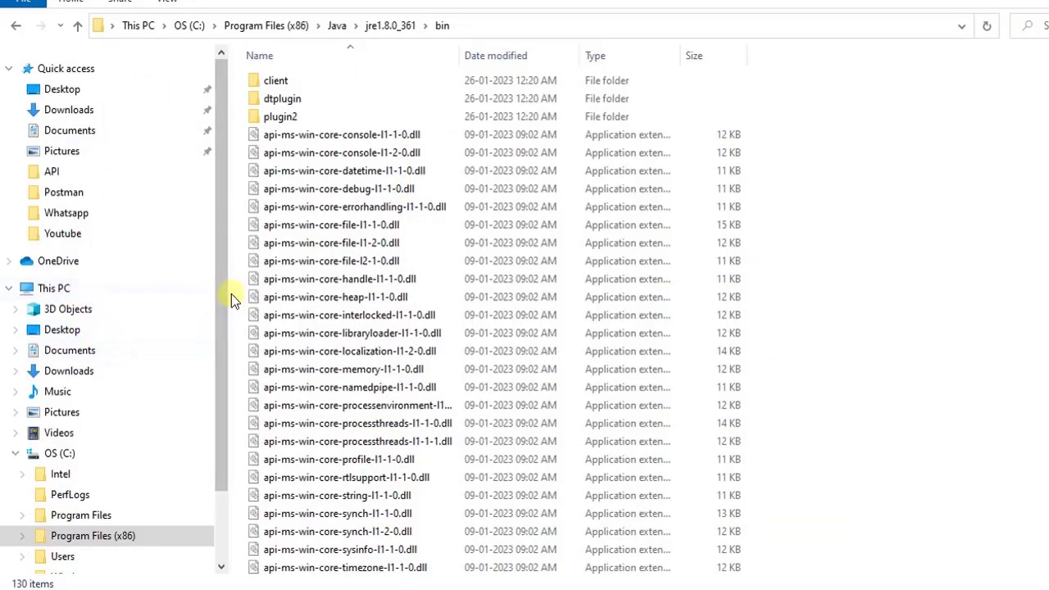
{"action": "left_click", "coordinate": [260, 26]}
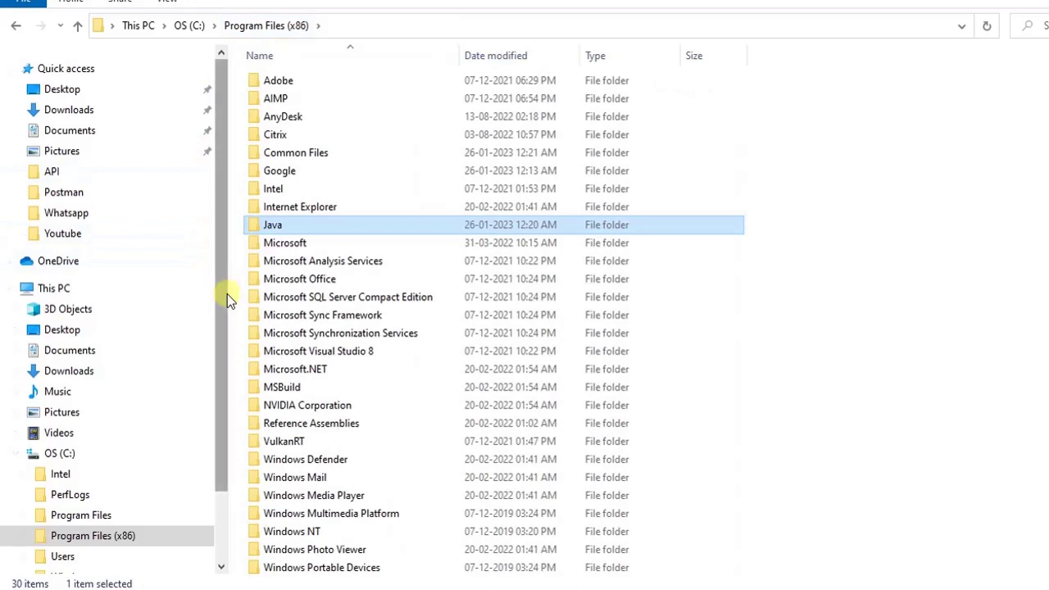
{"action": "left_click_drag", "start_coordinate": [229, 306], "coordinate": [36, 296]}
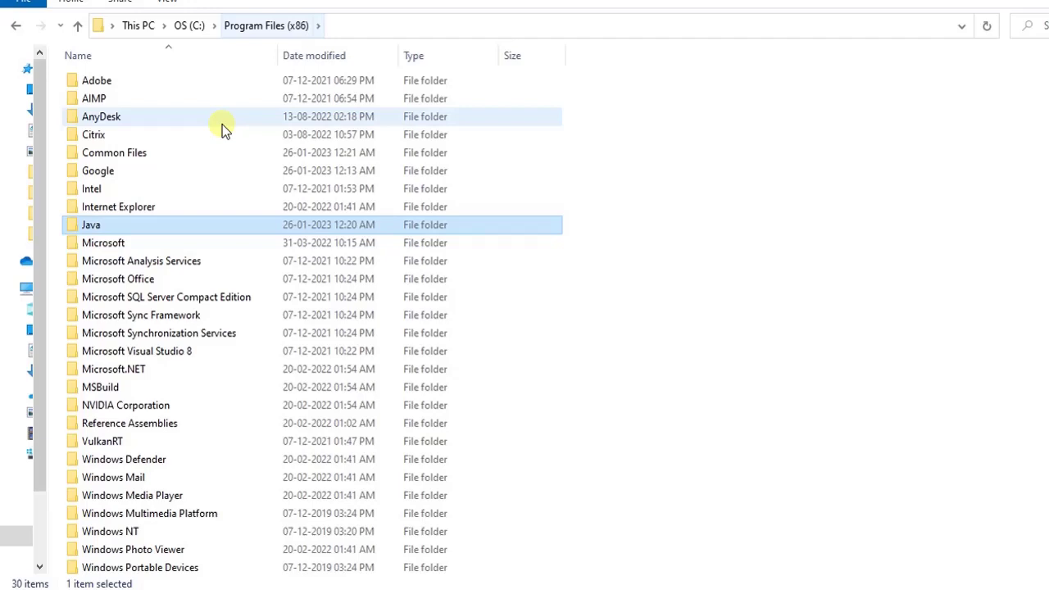
{"action": "left_click", "coordinate": [193, 33]}
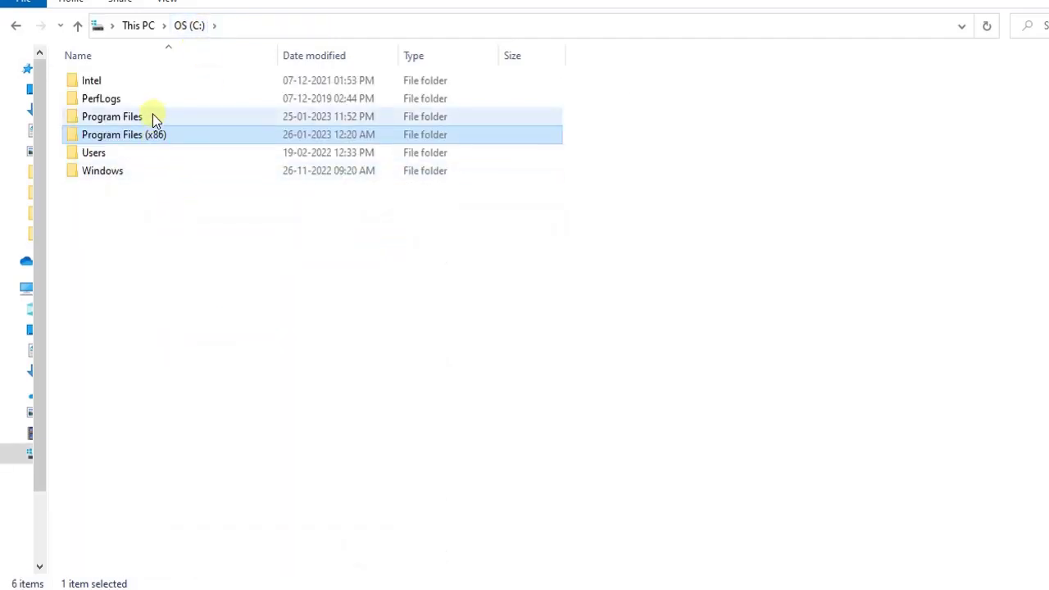
{"action": "double_click", "coordinate": [157, 141]}
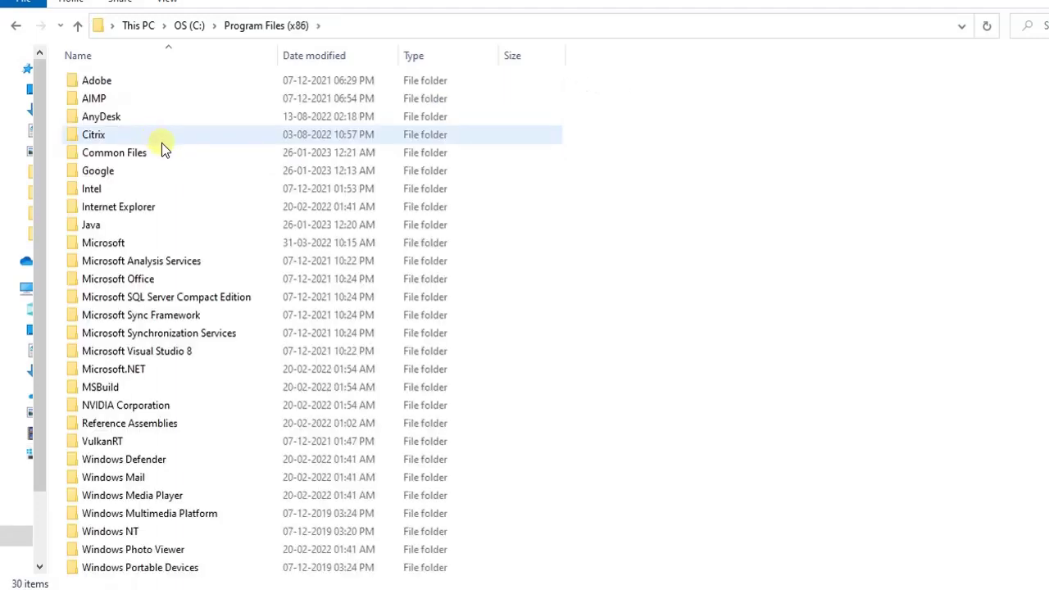
- Open Java\jre1.8.0_361\bin and reveal its full path in the address bar
{"action": "left_click", "coordinate": [143, 228]}
{"action": "double_click", "coordinate": [143, 228]}
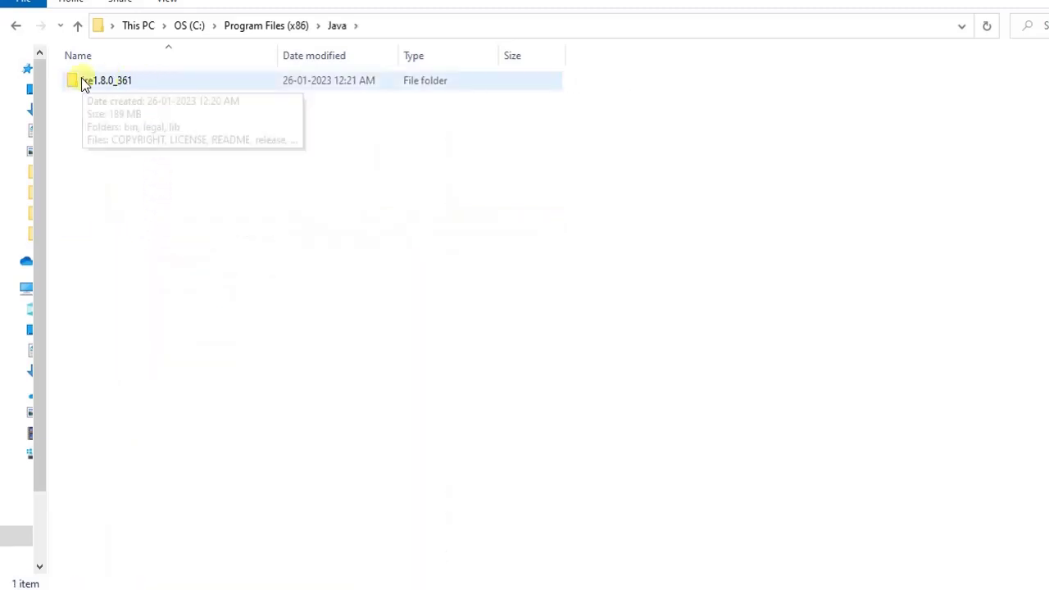
{"action": "double_click", "coordinate": [144, 82]}
{"action": "left_click", "coordinate": [167, 80]}
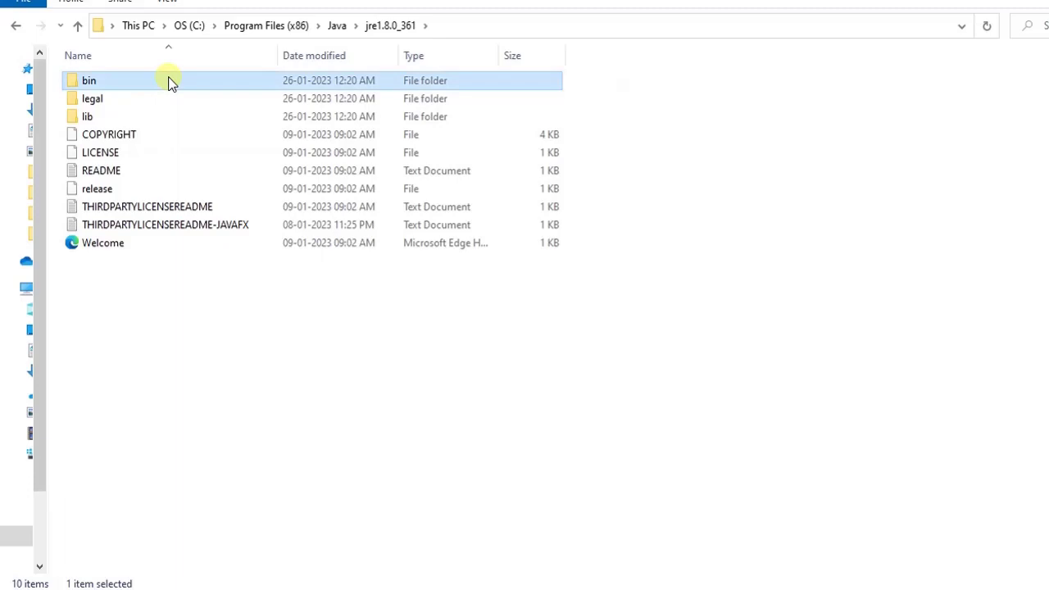
{"action": "double_click", "coordinate": [166, 80]}
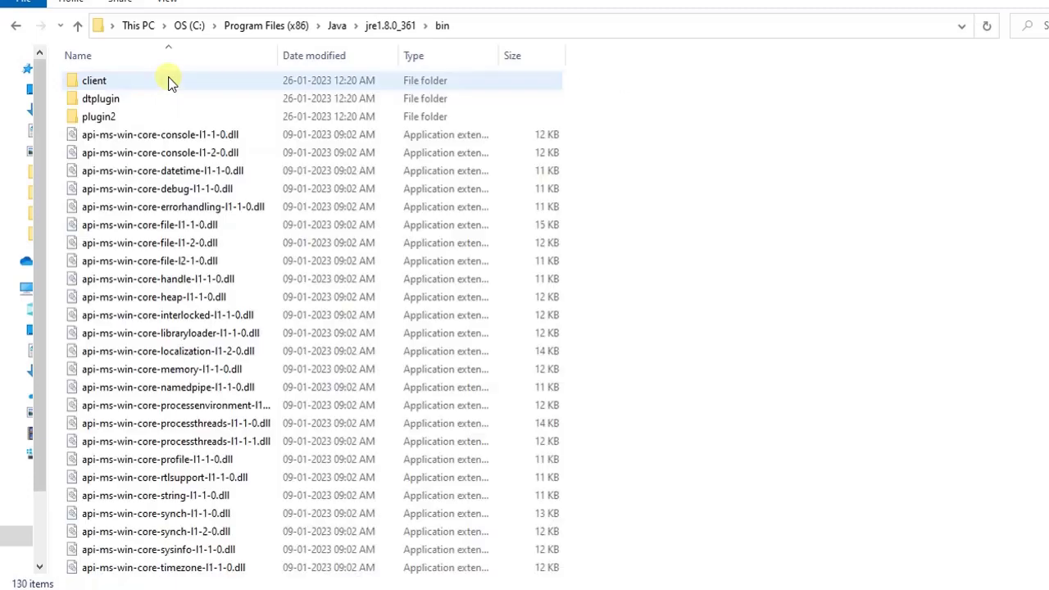
{"action": "left_click", "coordinate": [487, 27]}
{"action": "key", "text": "ctrl+c"}
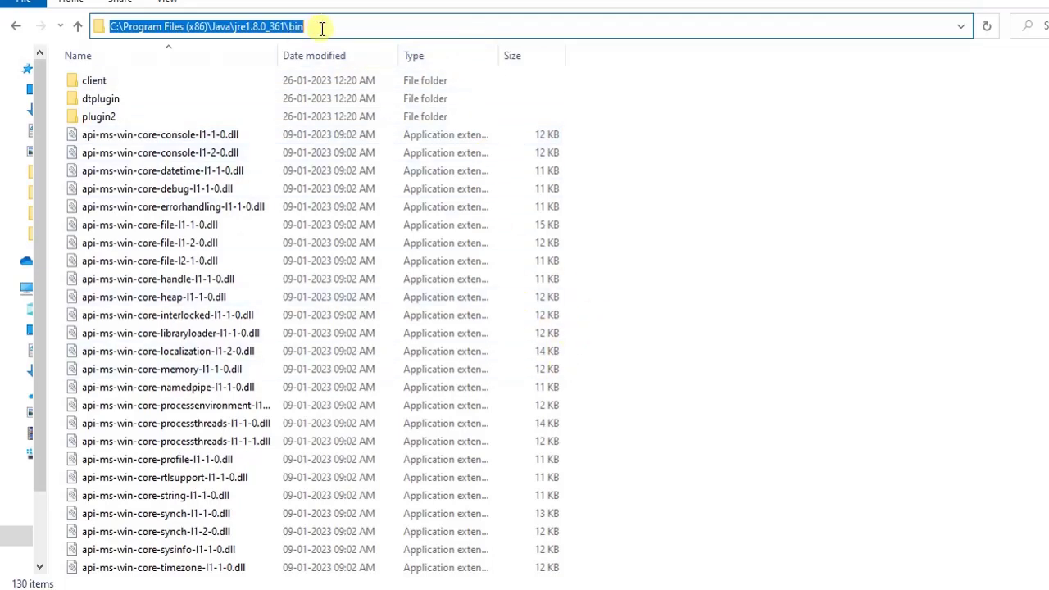
- Search 'env' and open the Environment Variables list from System Properties
{"action": "key", "text": "super"}
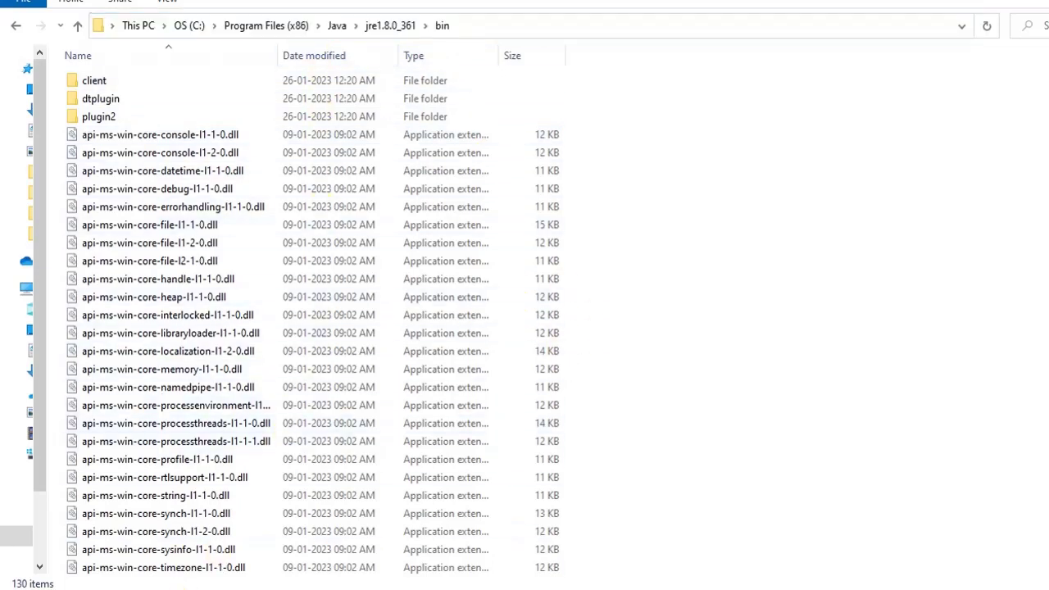
{"action": "type", "text": "env"}
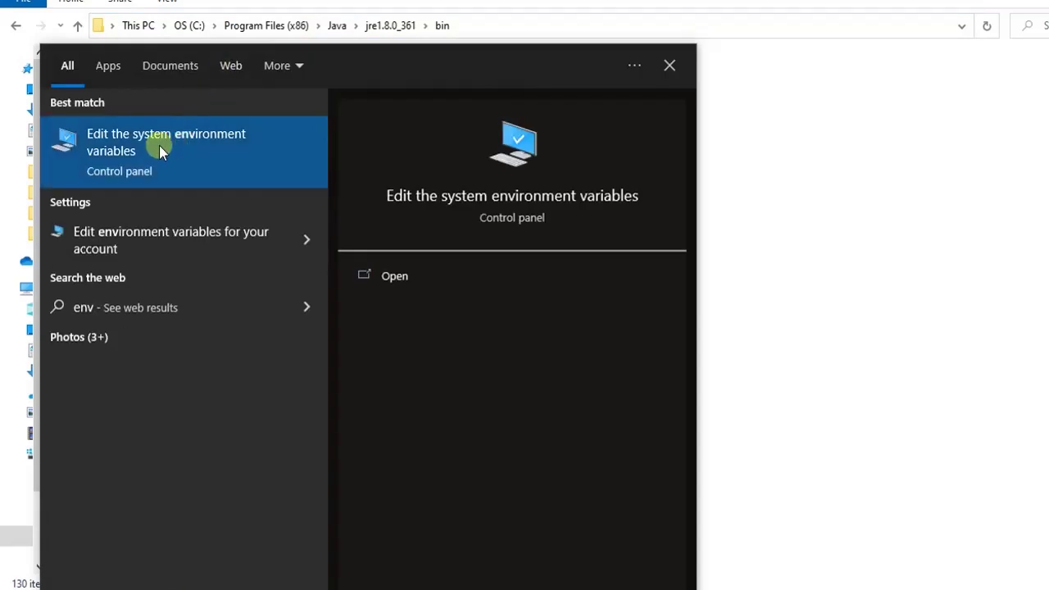
{"action": "left_click", "coordinate": [392, 276]}
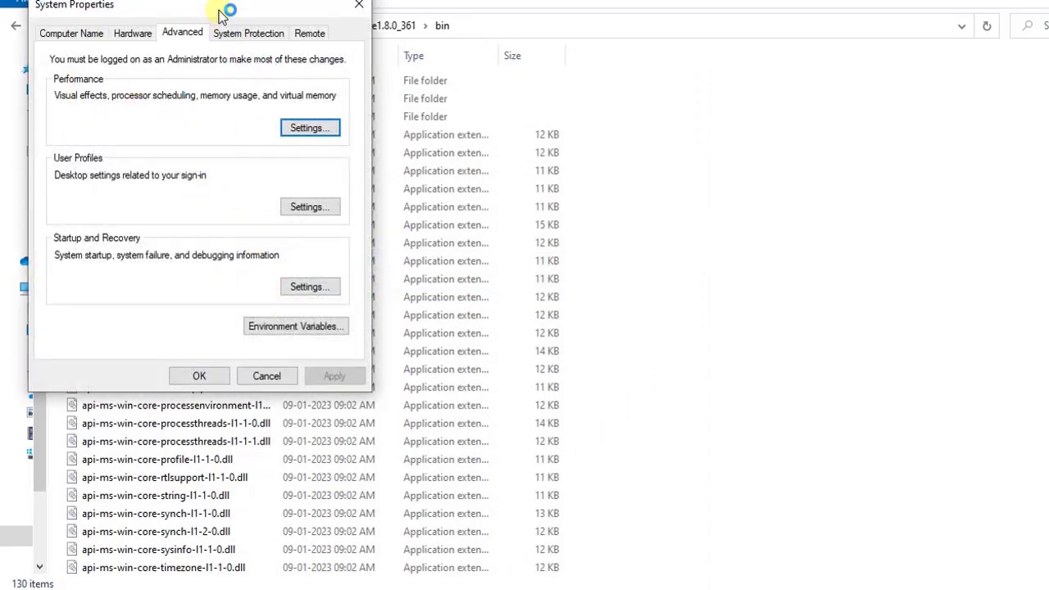
{"action": "left_click_drag", "start_coordinate": [222, 15], "coordinate": [246, 80]}
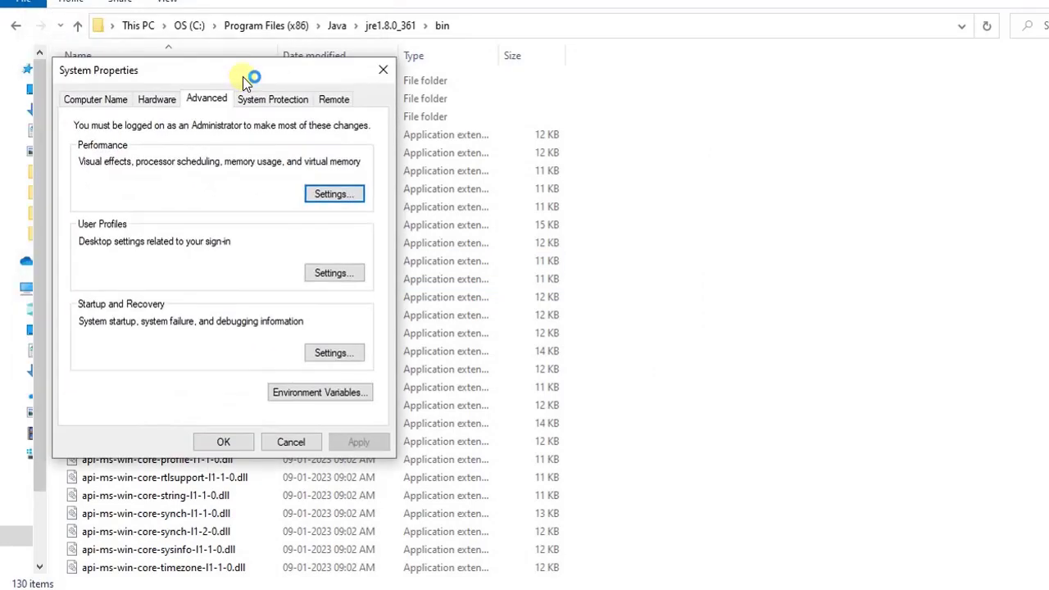
{"action": "left_click", "coordinate": [318, 393]}
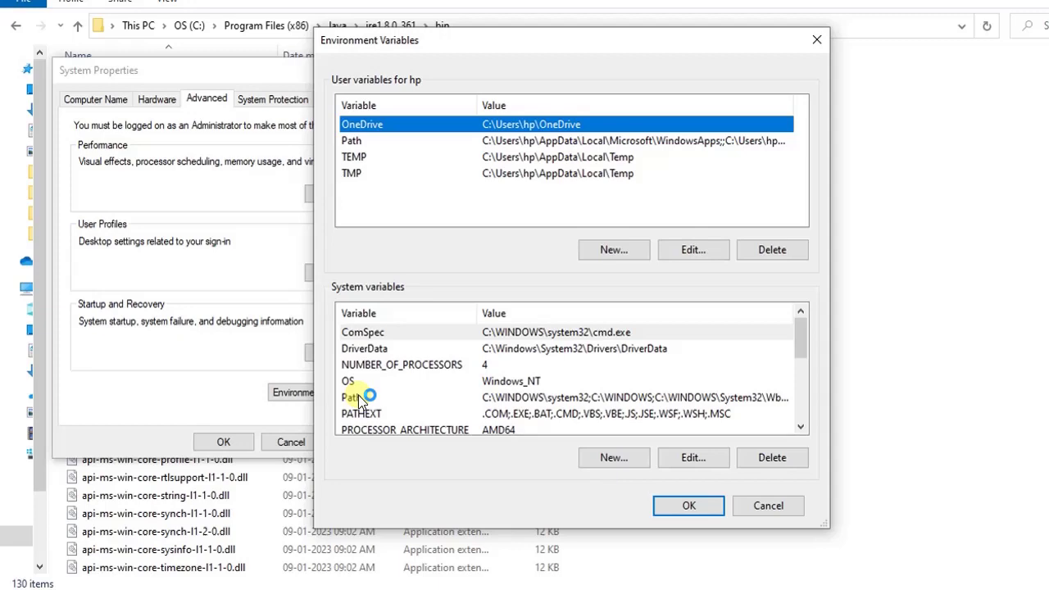
- Add C:\Program Files (x86)\Java\jre1.8.0_361\bin as a new system Path entry and save
{"action": "double_click", "coordinate": [555, 400]}
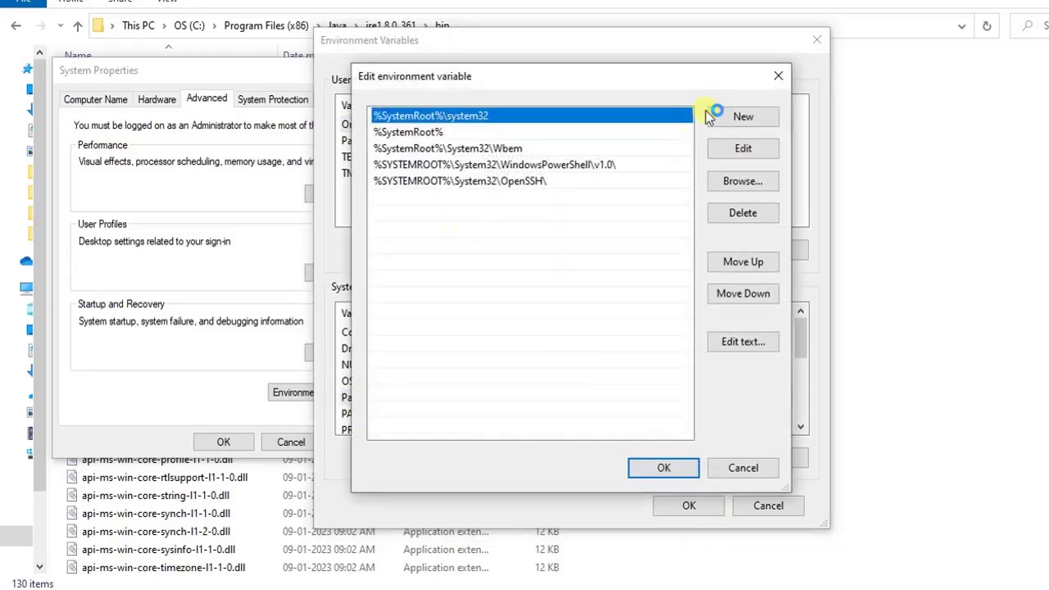
{"action": "left_click", "coordinate": [750, 116]}
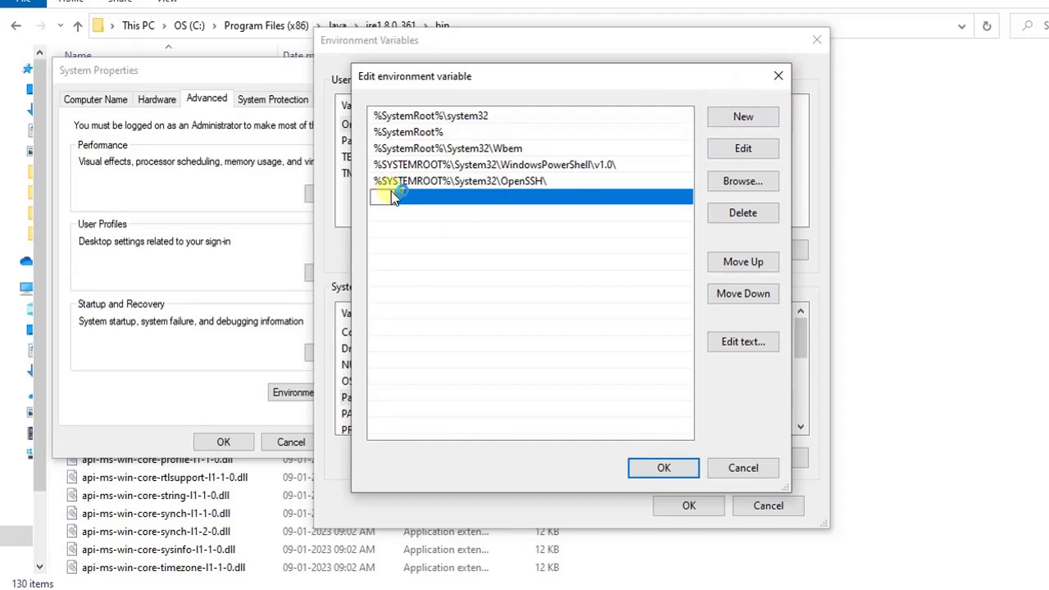
{"action": "key", "text": "ctrl+v"}
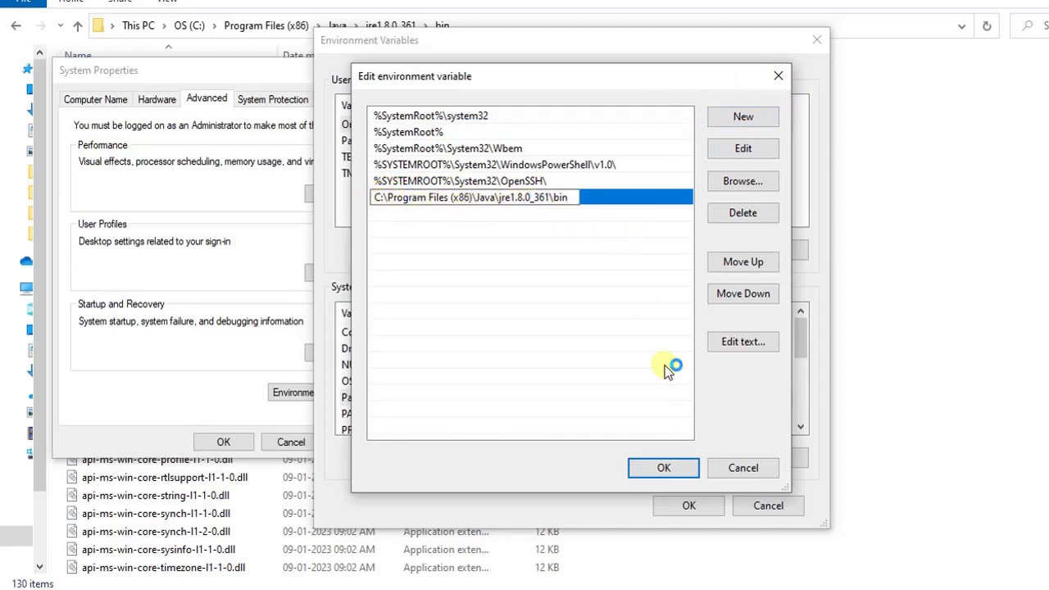
{"action": "left_click", "coordinate": [668, 466]}
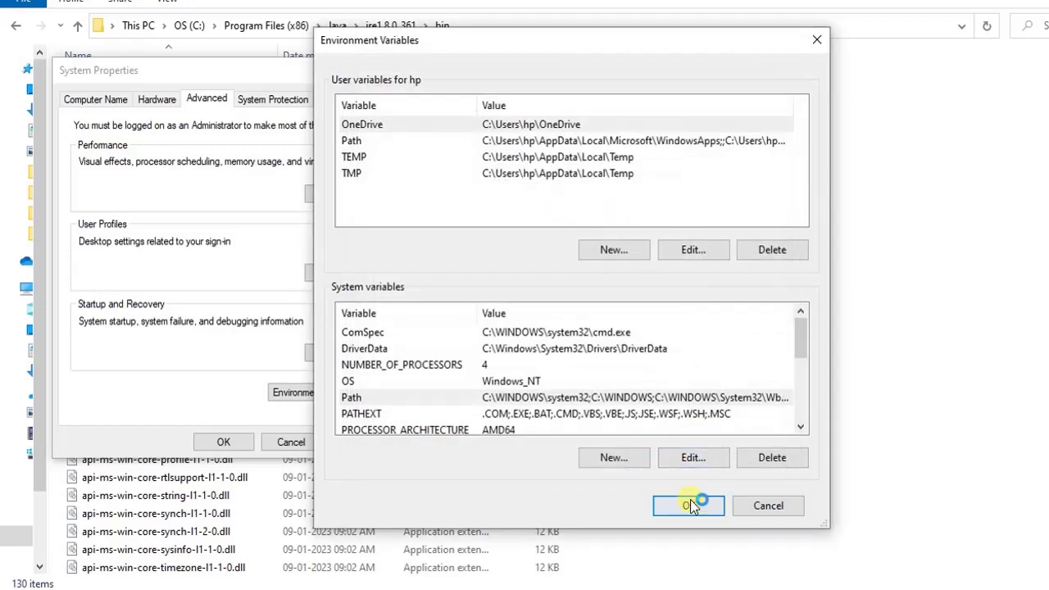
{"action": "left_click", "coordinate": [690, 499]}
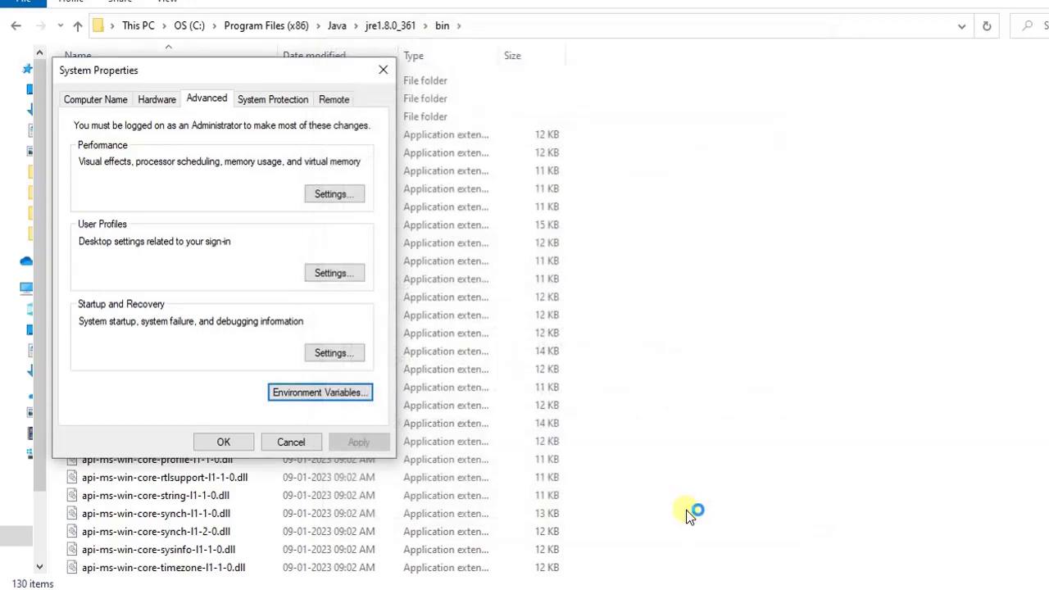
- Close the old Command Prompt window and the System Properties dialog
{"action": "left_click", "coordinate": [676, 588]}
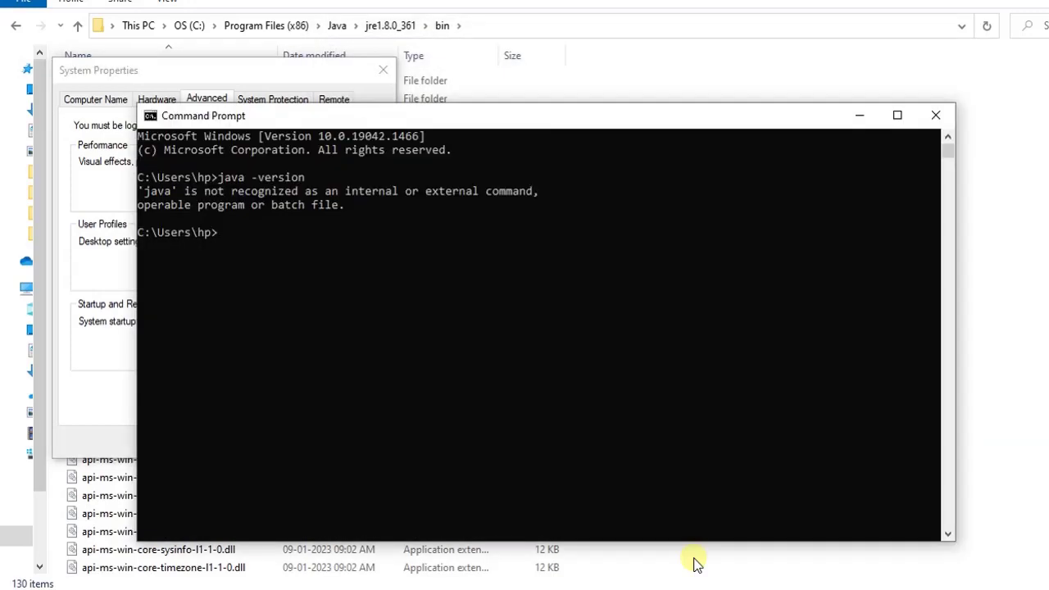
{"action": "left_click", "coordinate": [929, 119]}
{"action": "key", "text": "Escape"}
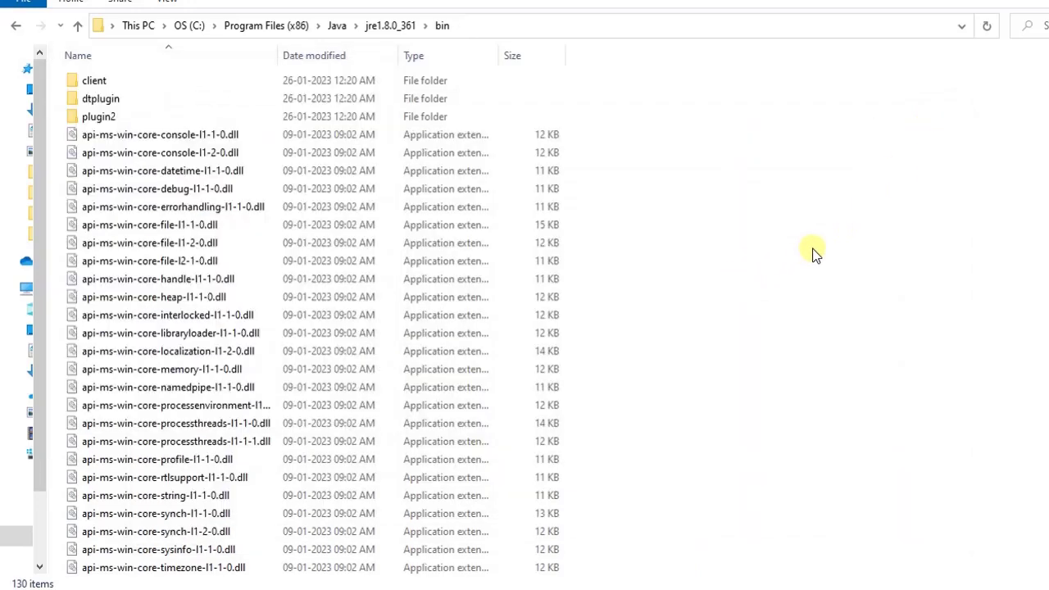
- Run java -version in a fresh cmd window and highlight the reported 1.8.0_361
{"action": "key", "text": "super+r"}
{"action": "key", "text": "Return"}
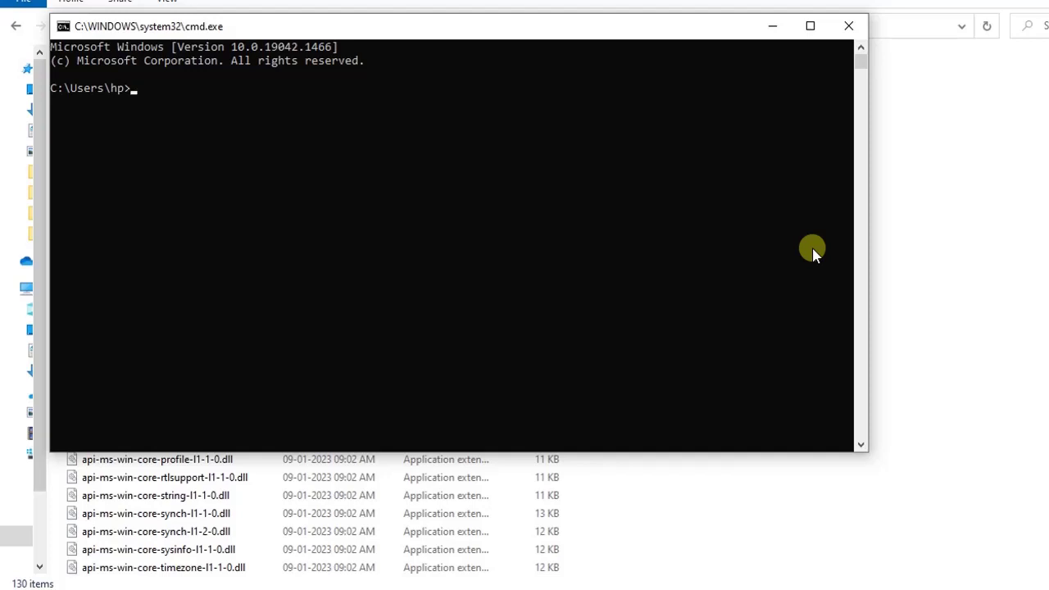
{"action": "type", "text": "java -version"}
{"action": "key", "text": "Return"}
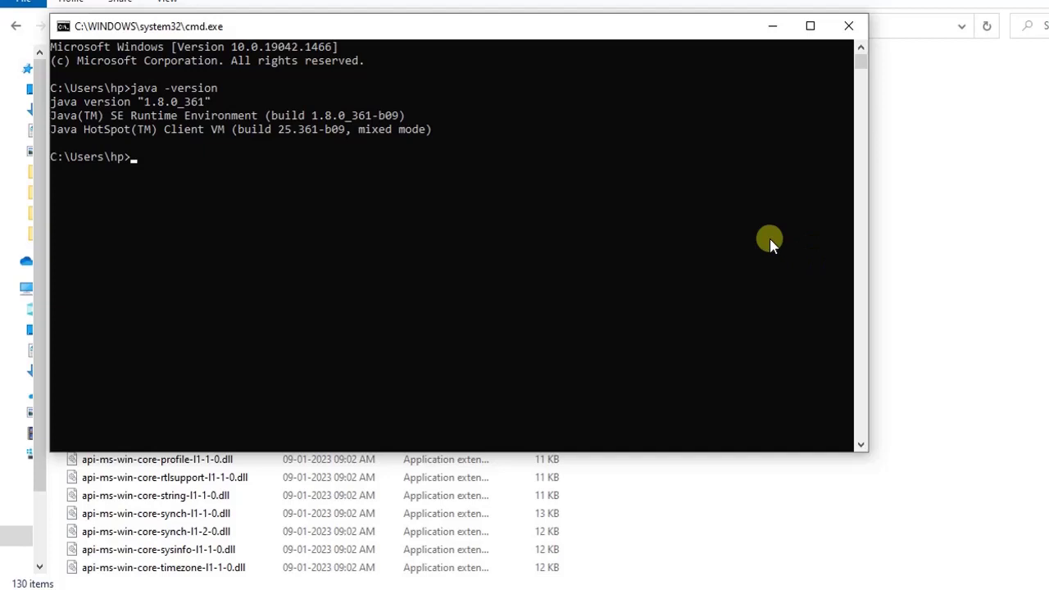
{"action": "left_click_drag", "start_coordinate": [144, 104], "coordinate": [204, 104]}
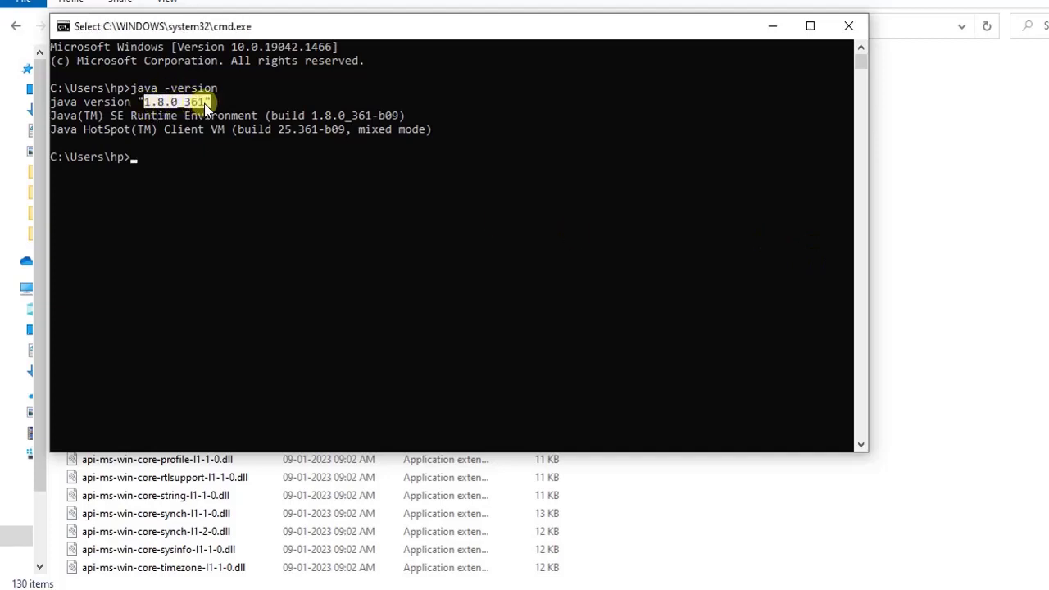